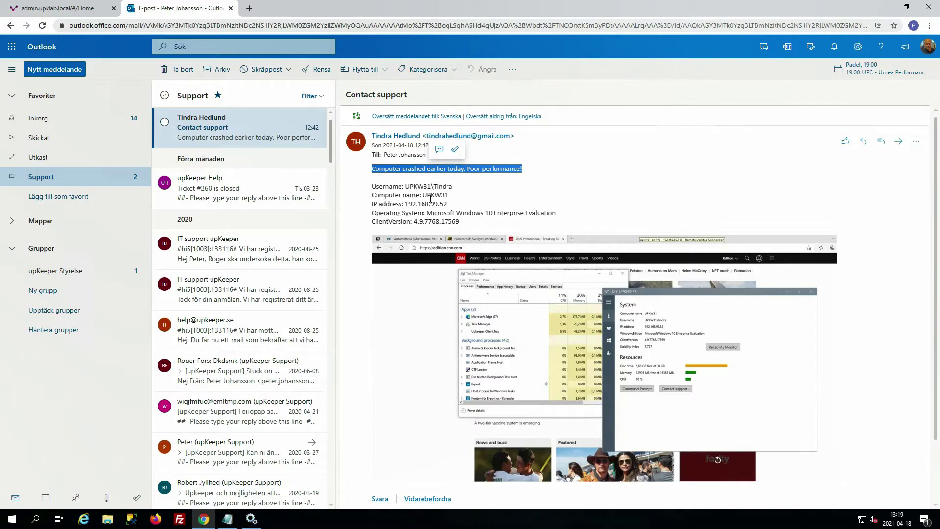
- Check the computer name in the support email, switch to upKeeper Cloud and open the details of computer UPKW31
click(468, 200)
drag(450, 196, 424, 196)
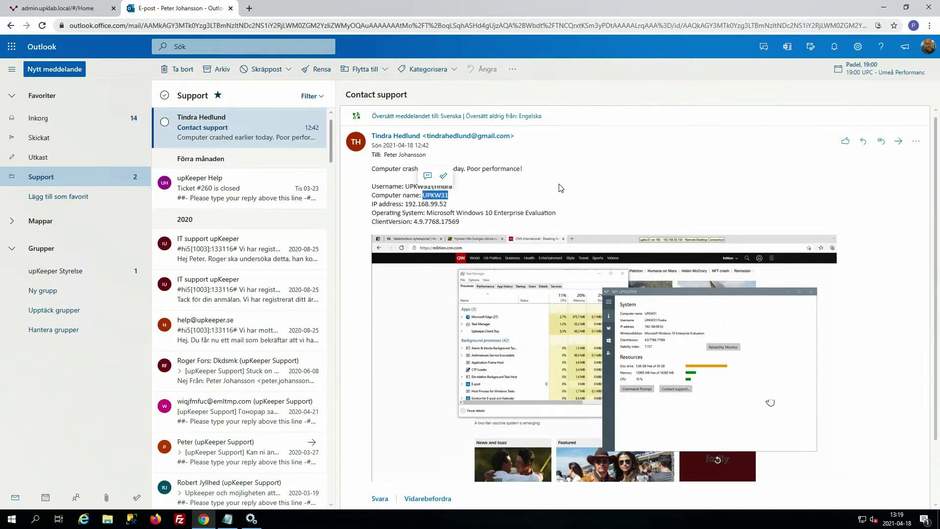
click(64, 16)
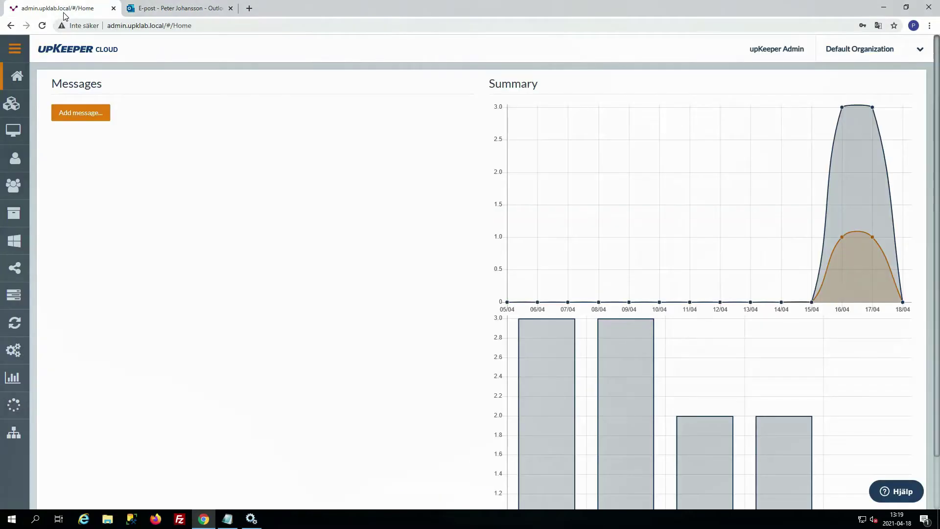
click(20, 130)
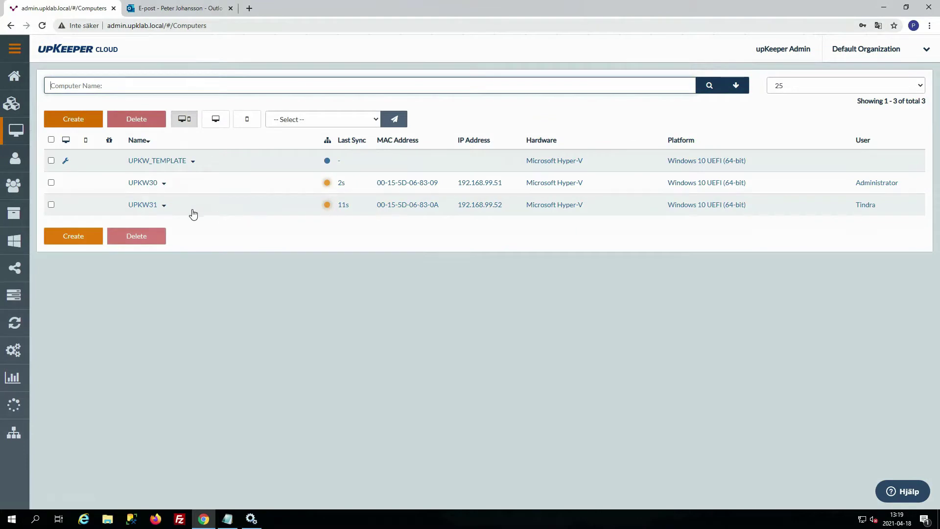
click(144, 206)
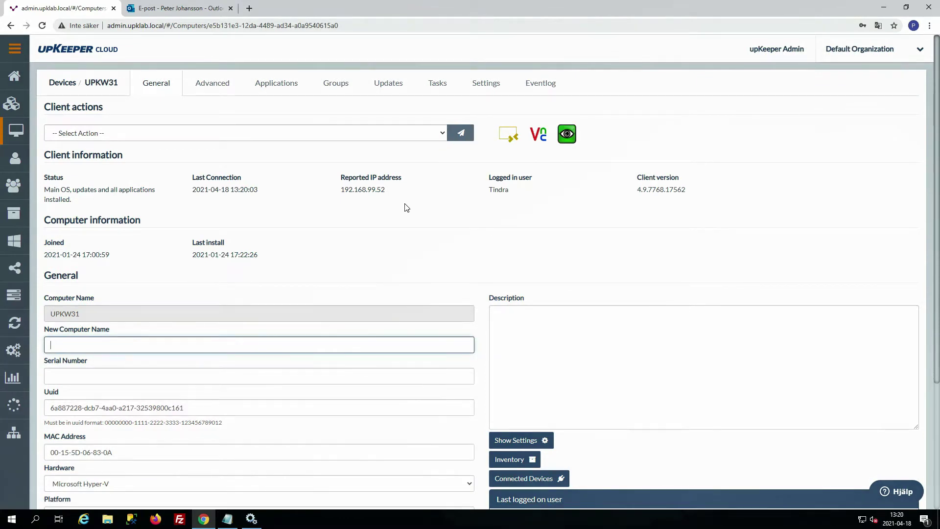
- Open the inventory of UPKW31 and review its time of inventory, hardware, installed software and updates
scroll(405, 207, down, 1)
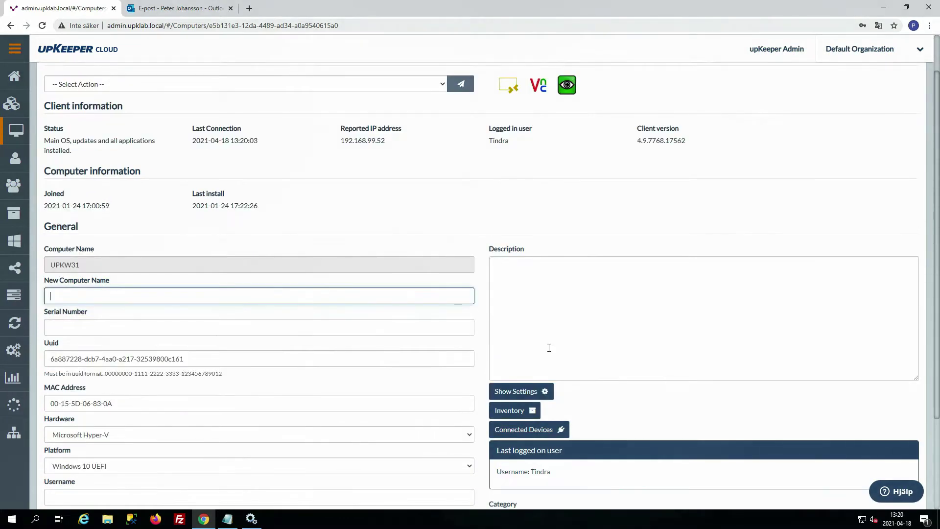
click(522, 417)
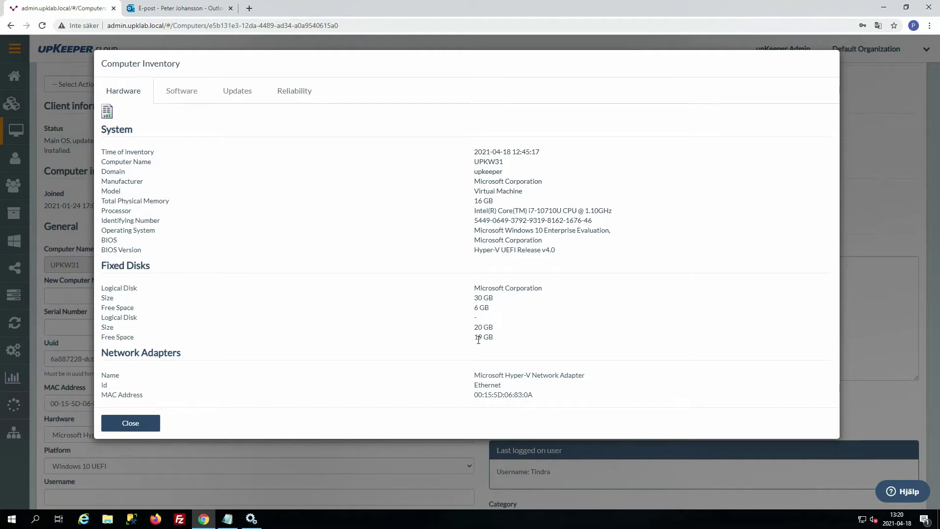
drag(537, 152, 473, 152)
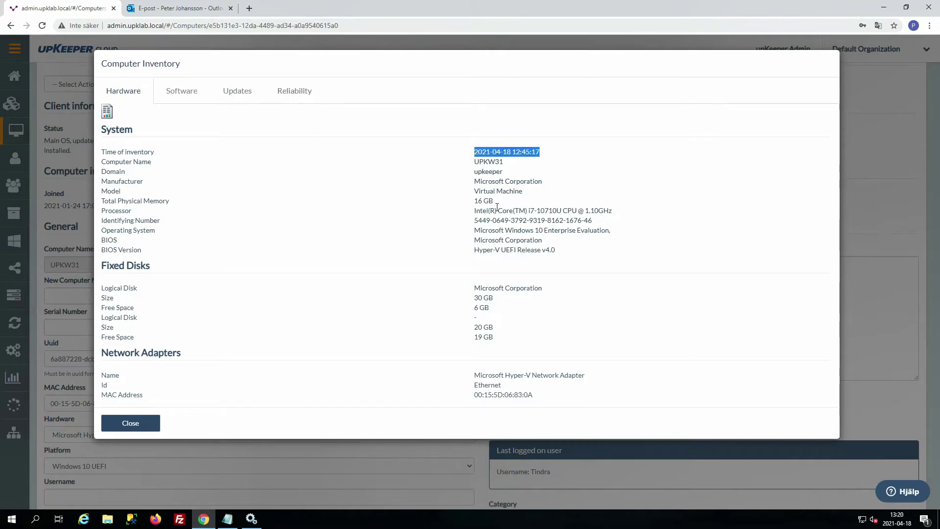
click(191, 101)
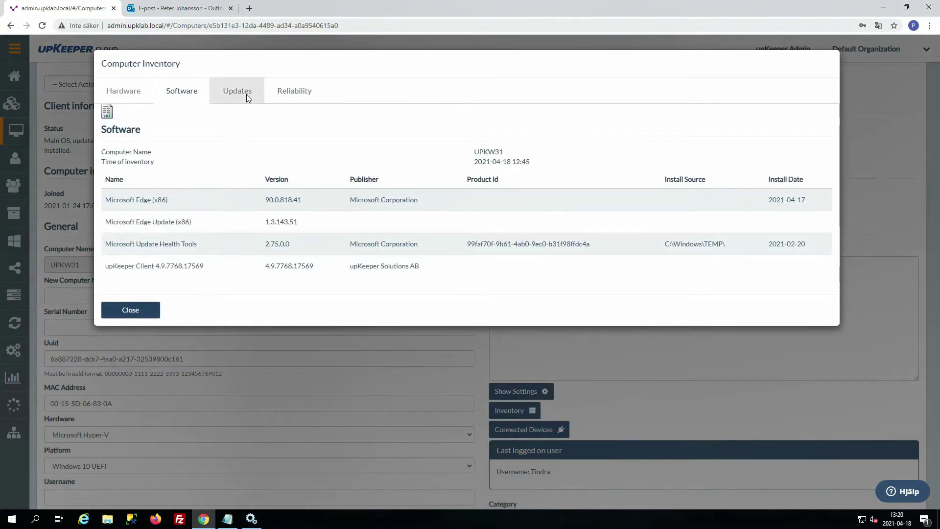
click(246, 94)
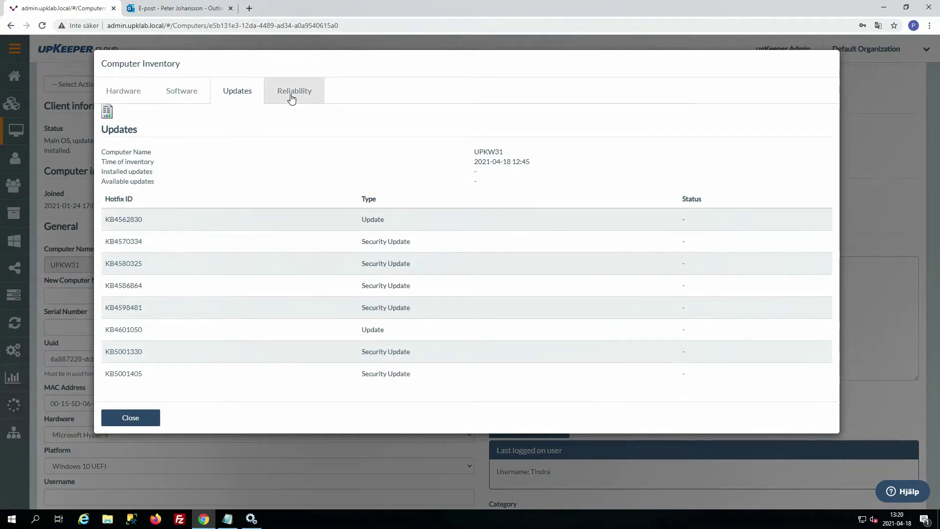
- Examine the reliability history and the reliability event details of UPKW31, and close the inventory
click(292, 97)
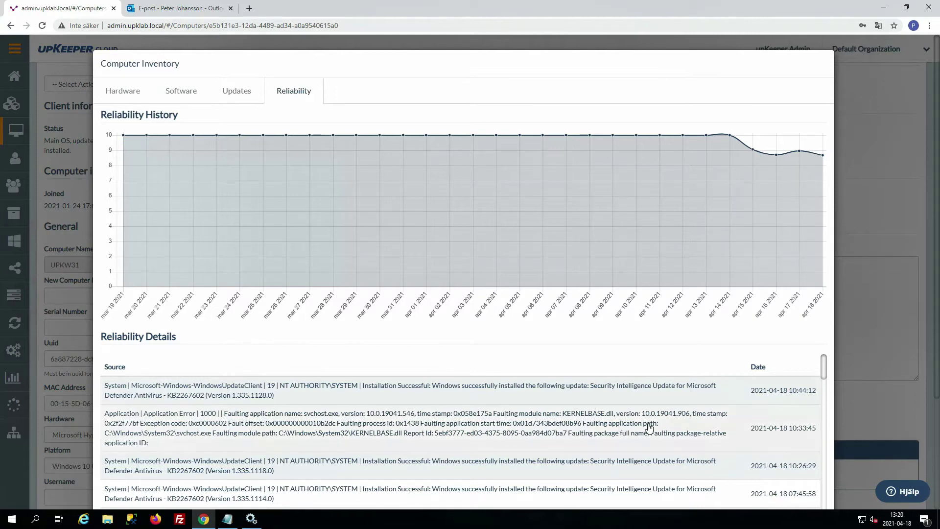
scroll(649, 428, down, 1)
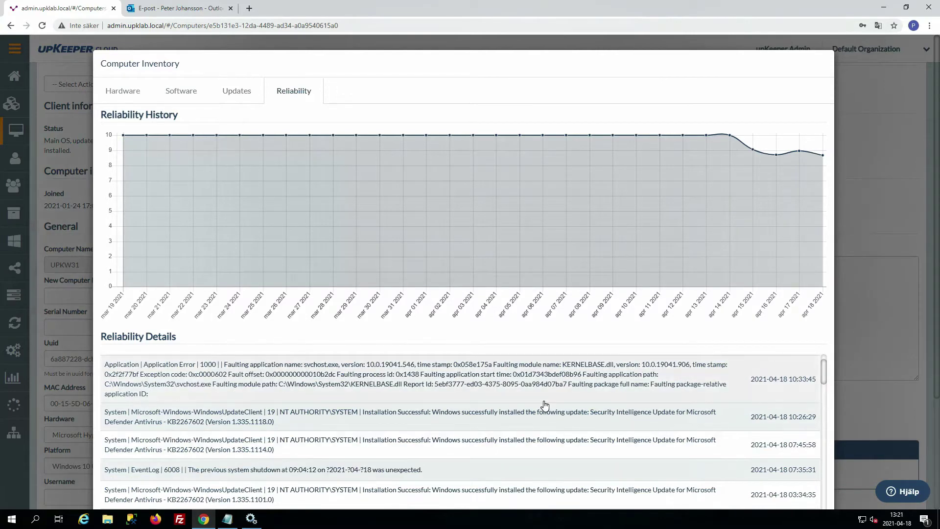
scroll(545, 405, down, 1)
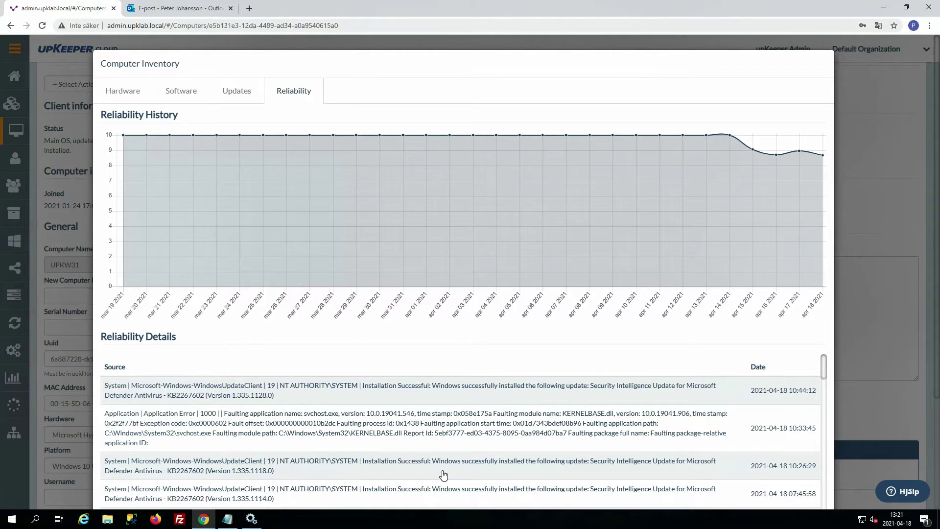
scroll(453, 482, down, 1)
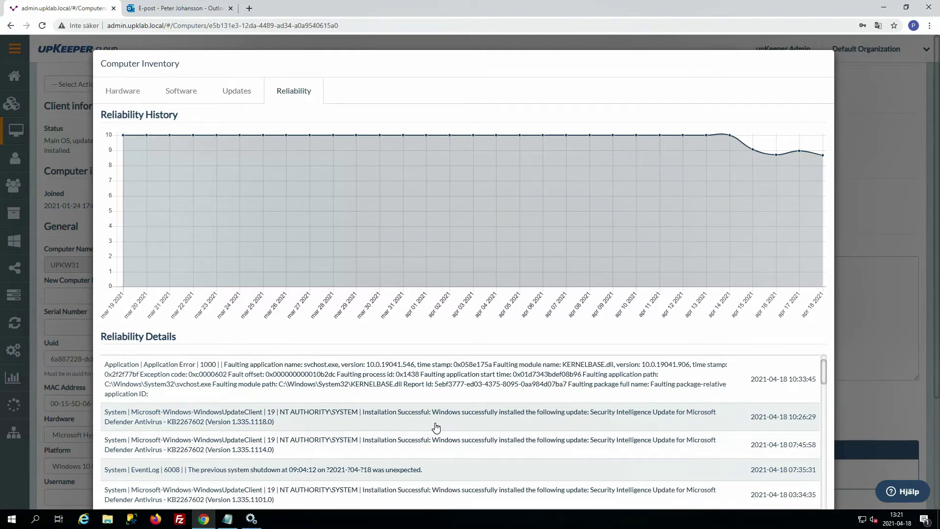
scroll(436, 428, up, 1)
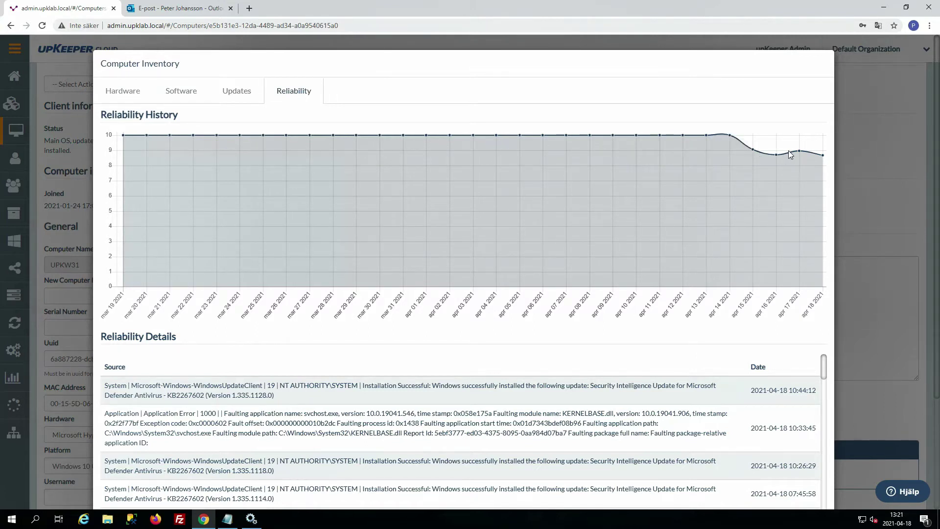
click(858, 172)
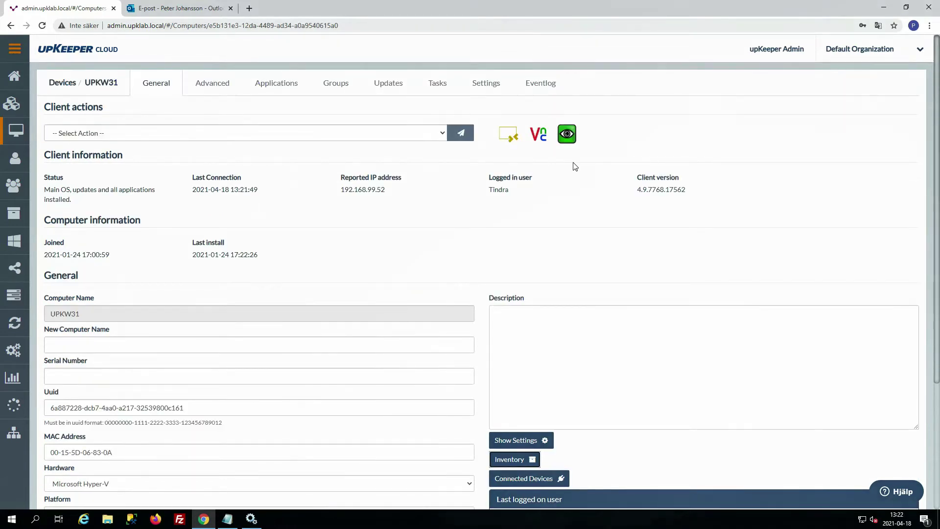
- Start an UltraVNC session to UPKW31 by keeping and running the downloaded .cmd file, accept the connection and show the remote desktop full screen
click(566, 137)
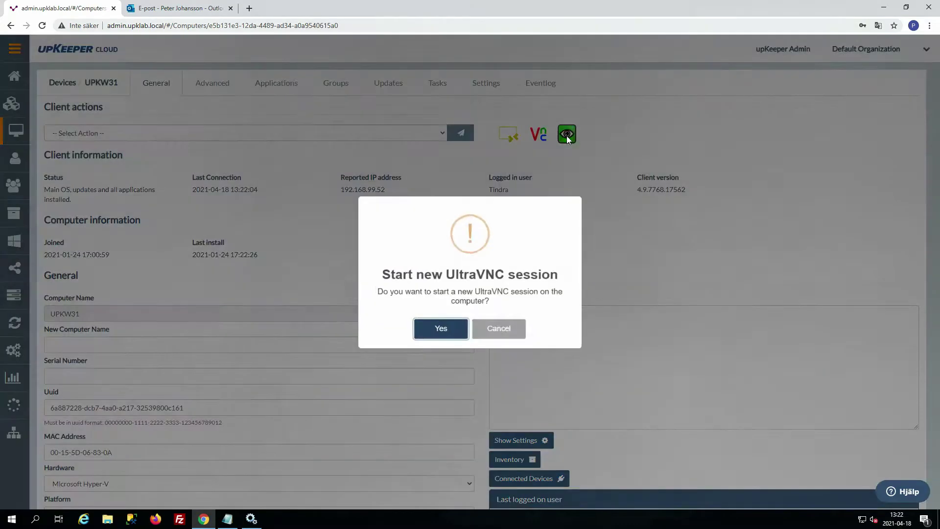
click(443, 335)
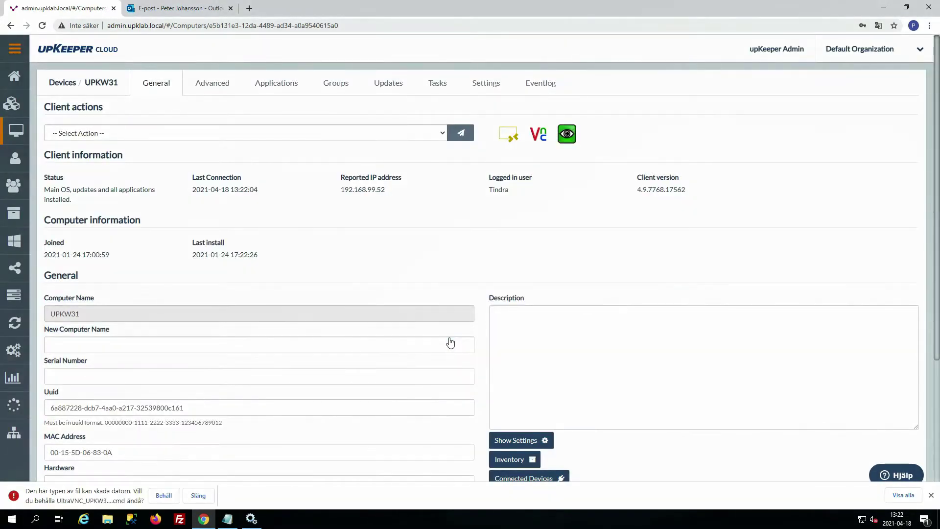
click(166, 496)
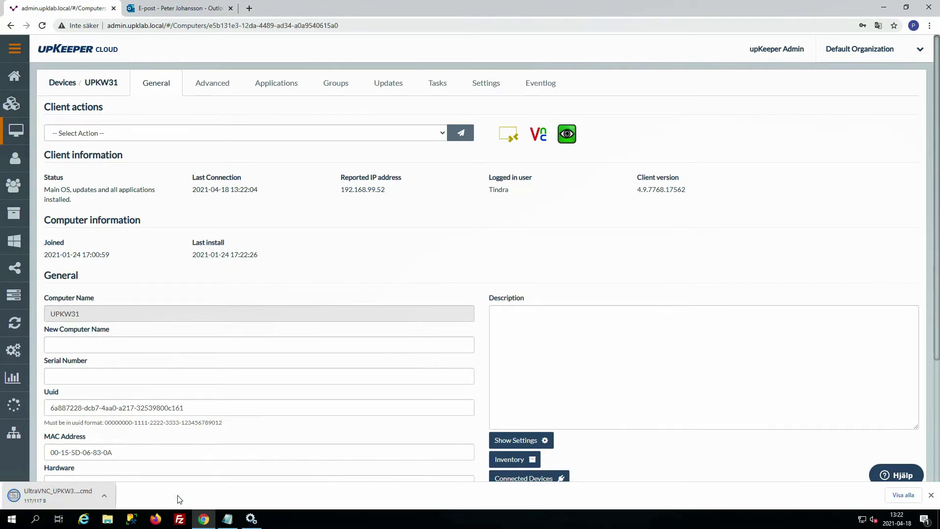
click(67, 498)
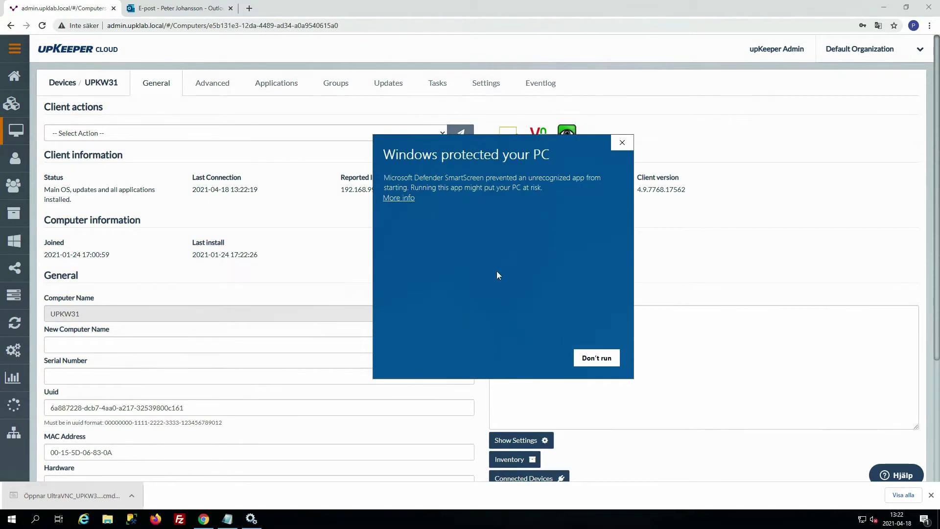
click(397, 199)
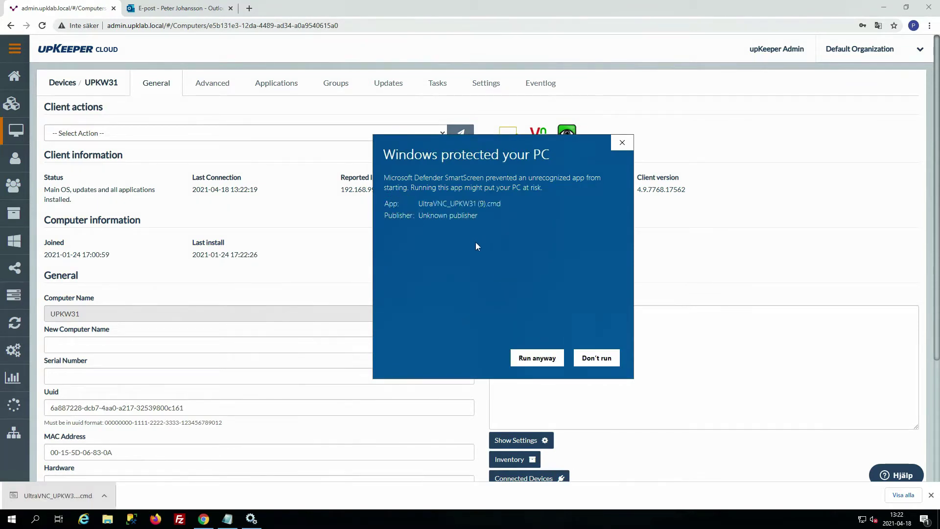
click(537, 358)
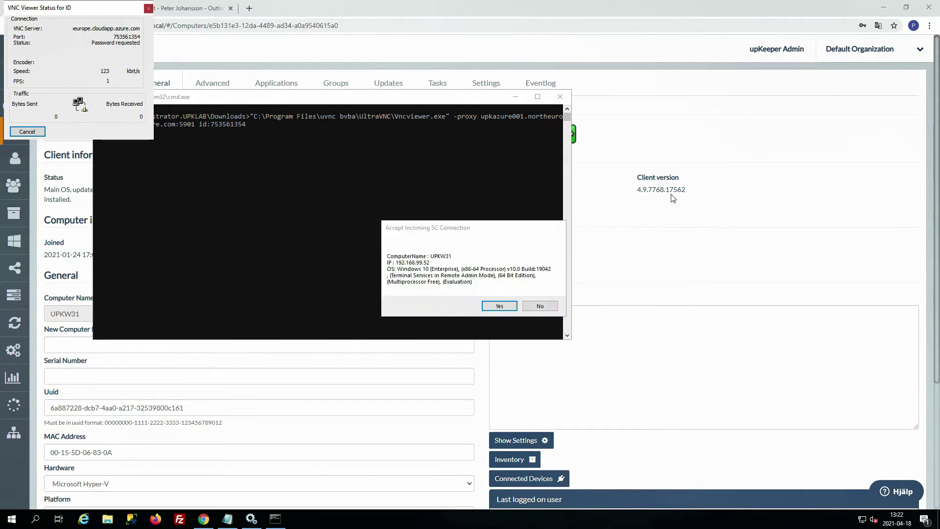
click(505, 306)
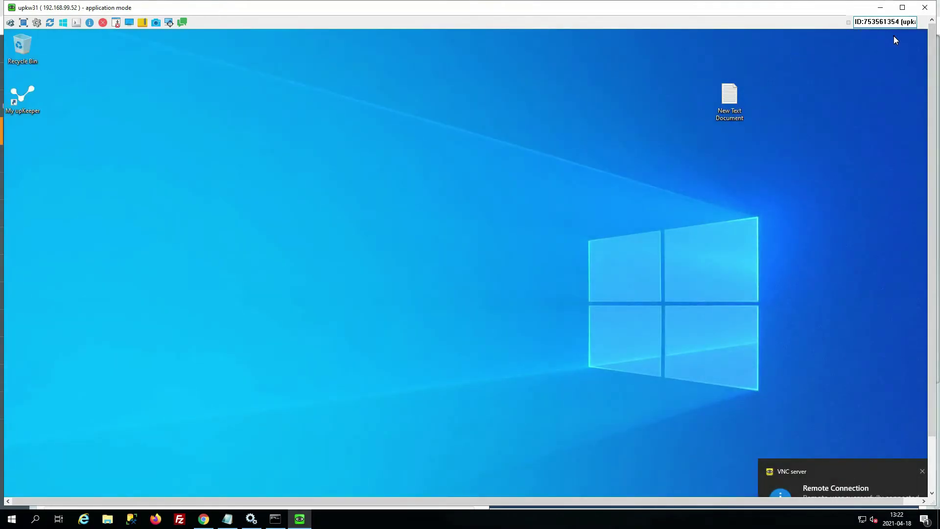
click(902, 8)
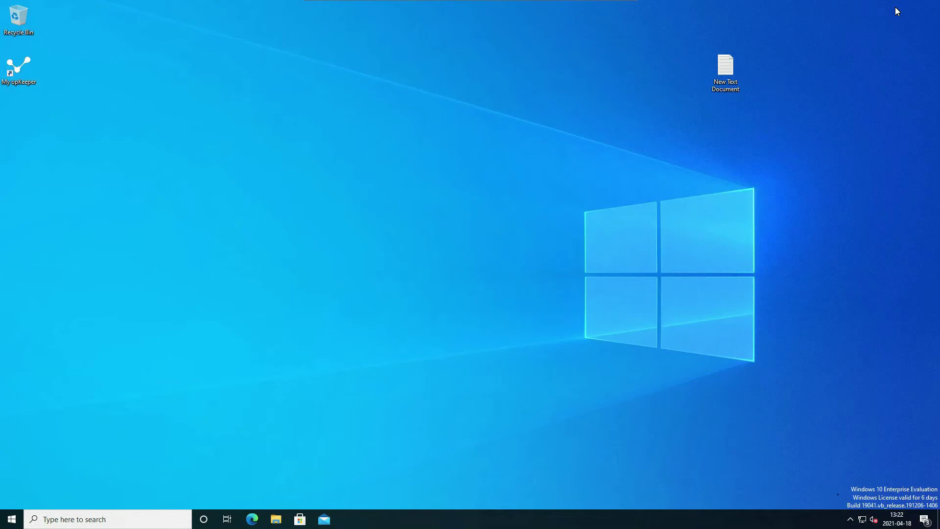
- Open My upKeeper on the remote computer, examine the stability history and critical events in Reliability Monitor, and close both windows
click(850, 519)
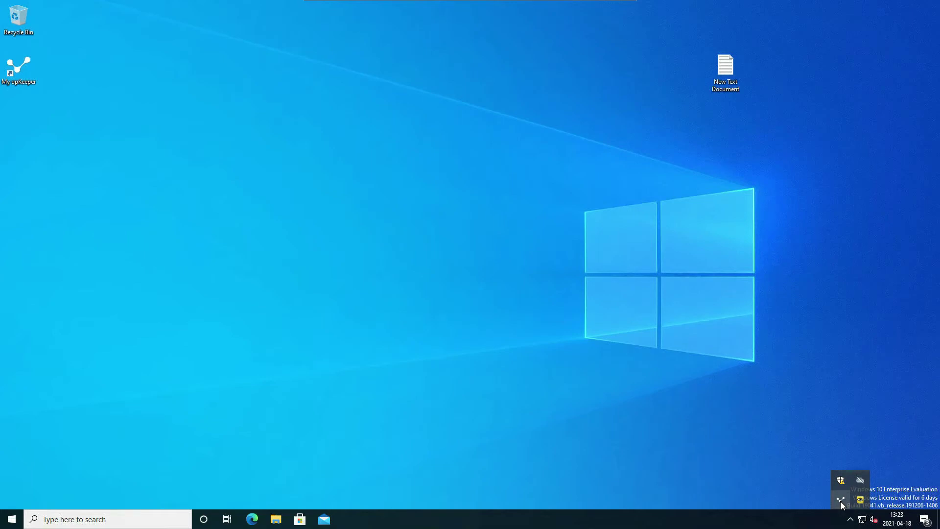
click(842, 502)
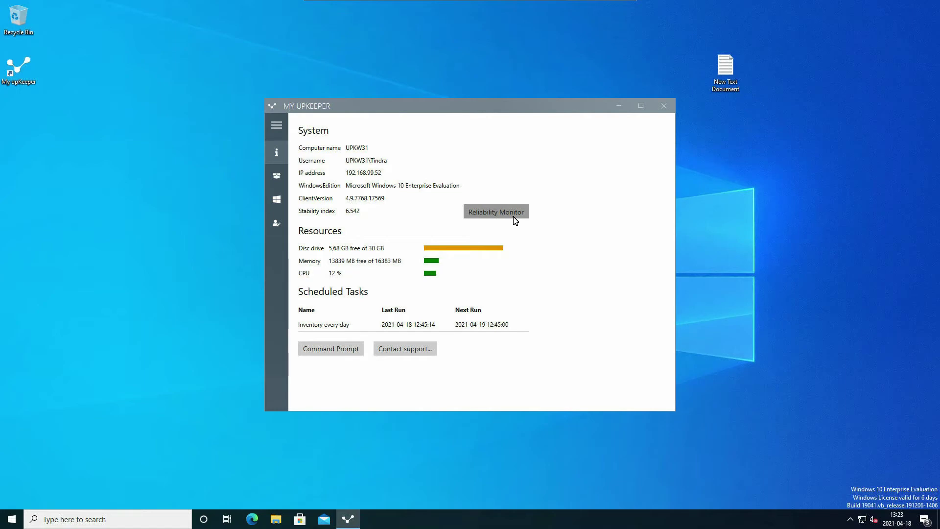
click(516, 220)
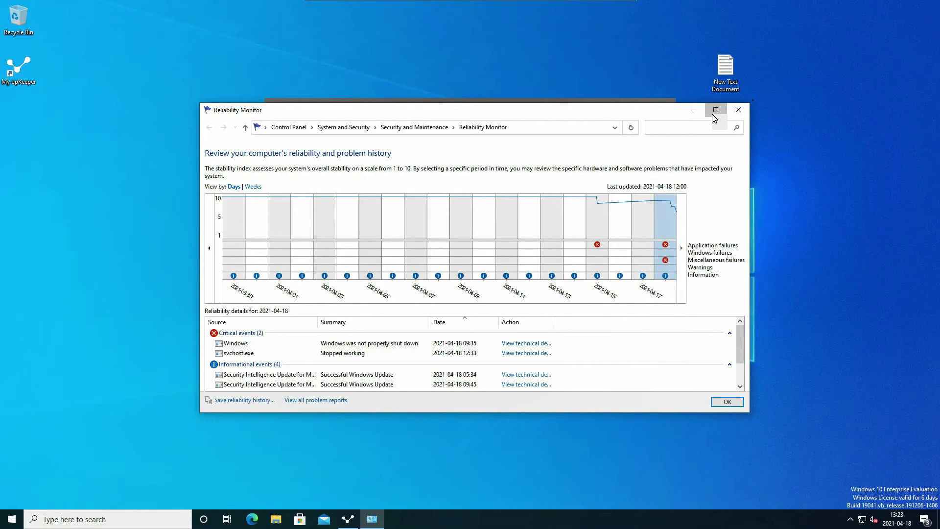
click(716, 111)
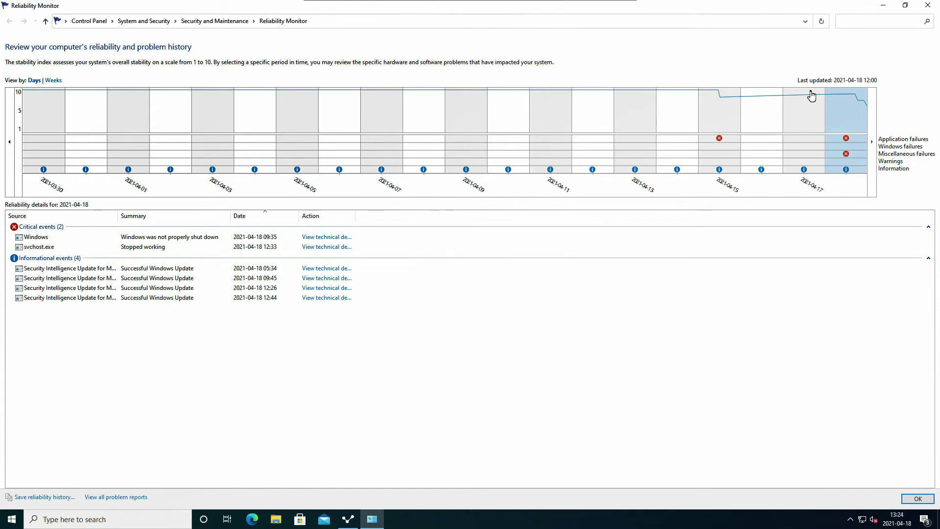
click(927, 7)
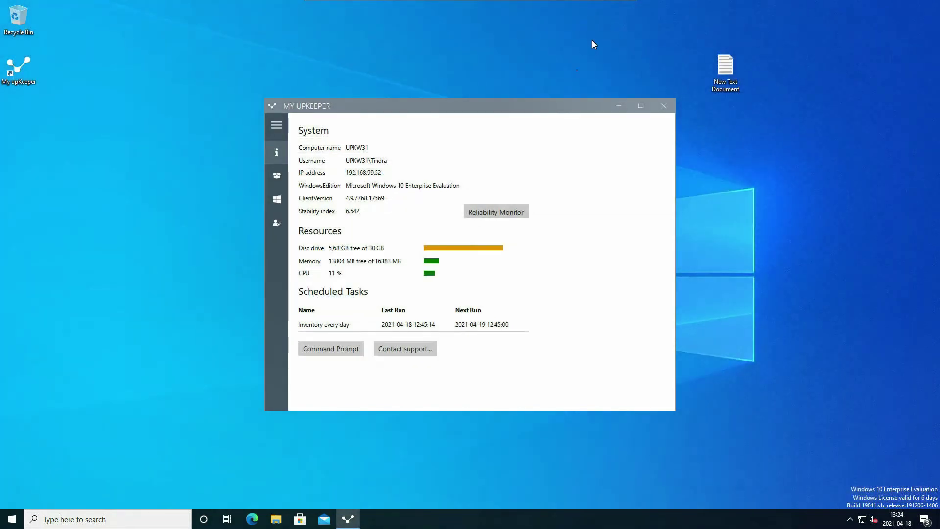
click(664, 106)
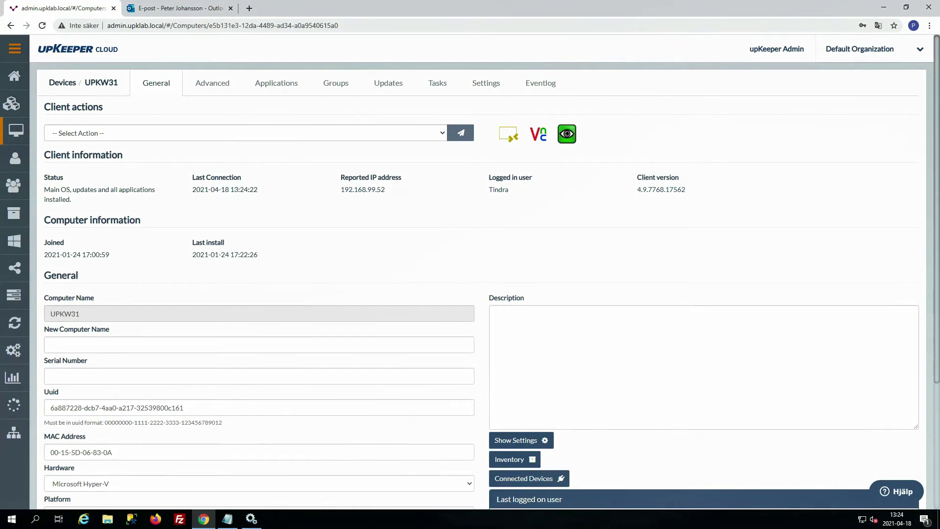